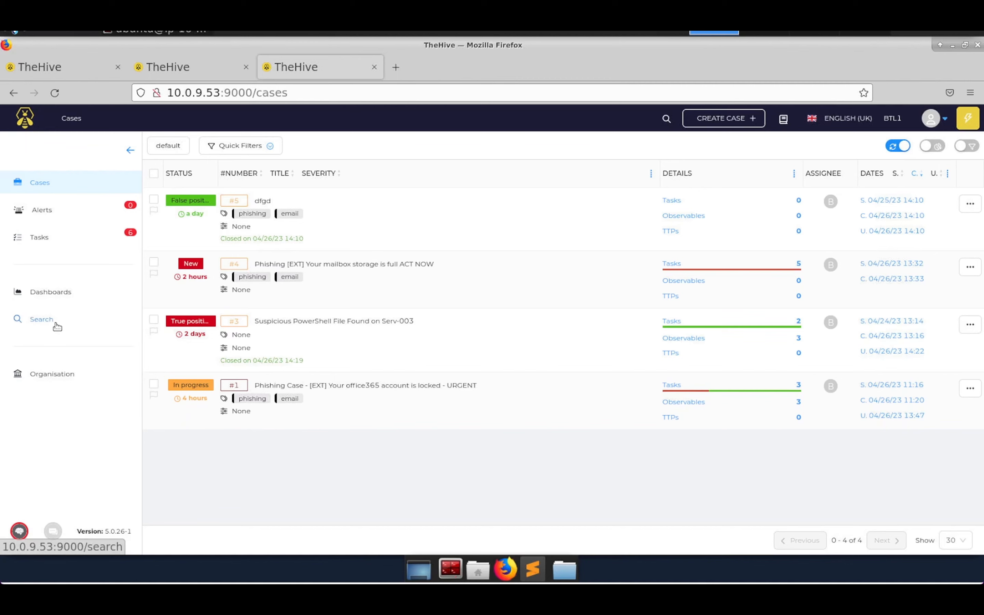
Step: Open the search page with the side navigation collapsed and Cases as the search scope
{"action": "left_click", "coordinate": [55, 325]}
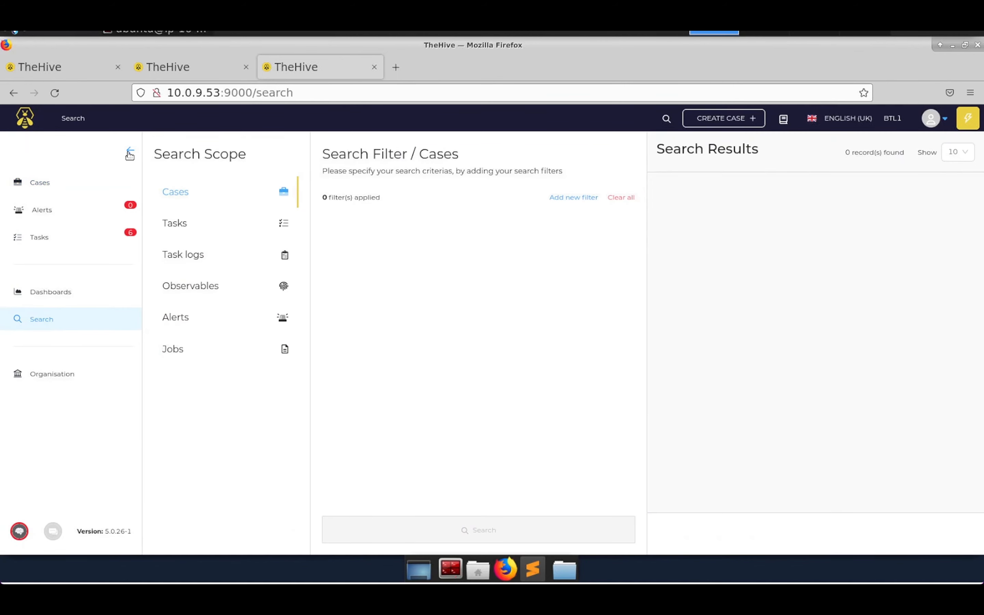
{"action": "left_click", "coordinate": [130, 150]}
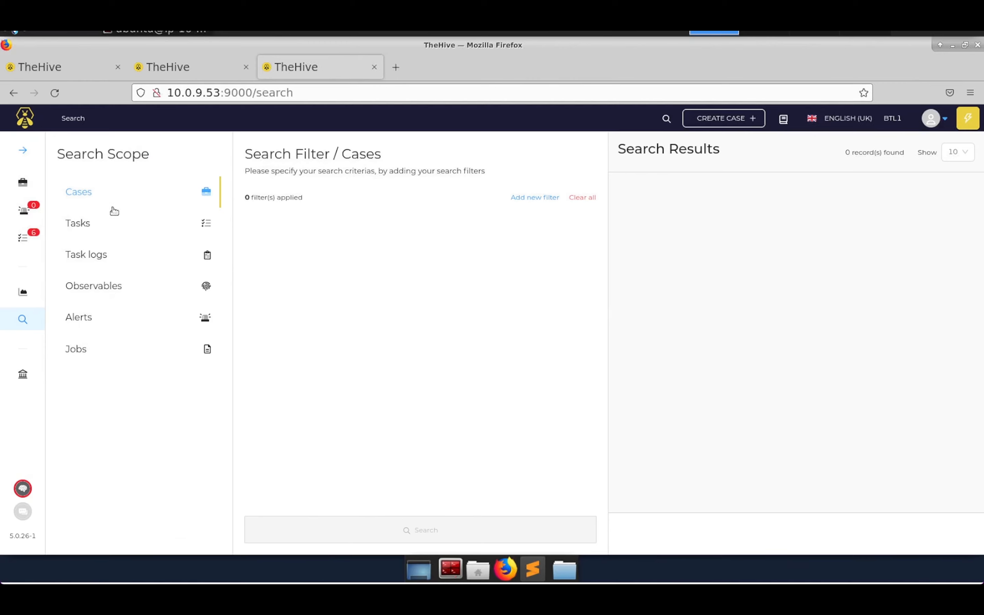
{"action": "left_click_drag", "start_coordinate": [58, 157], "coordinate": [166, 159]}
{"action": "left_click", "coordinate": [173, 190]}
Step: Search the cases with a filter for assignee matching any of BTL1
{"action": "left_click", "coordinate": [529, 199]}
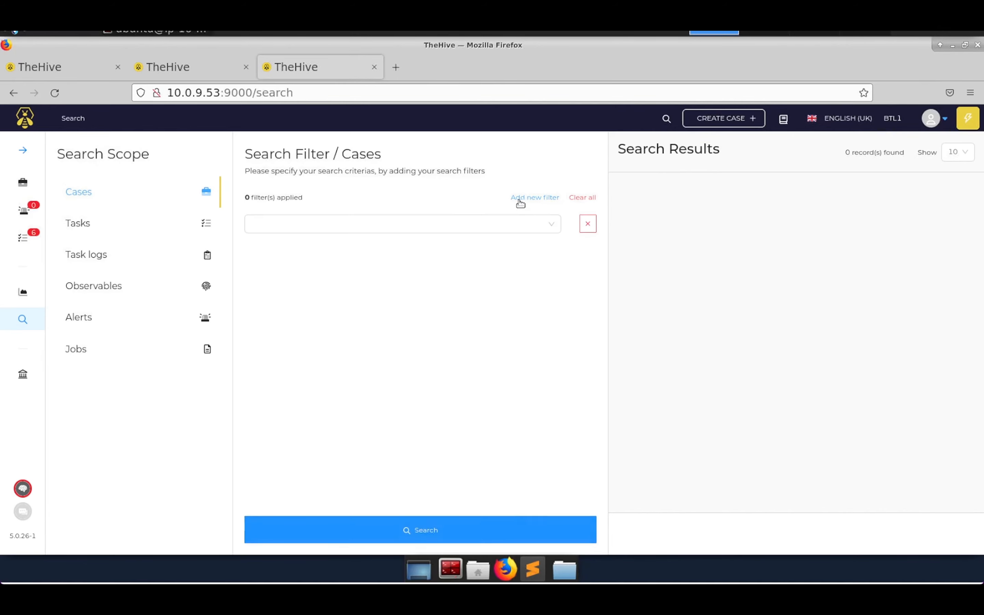
{"action": "left_click", "coordinate": [386, 222]}
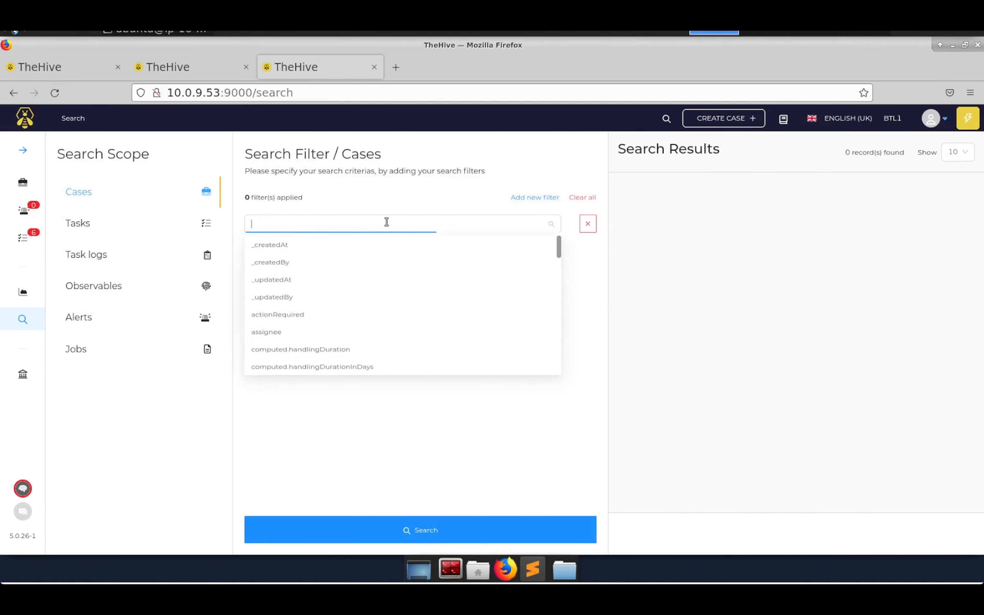
{"action": "left_click", "coordinate": [273, 338]}
{"action": "left_click", "coordinate": [281, 264]}
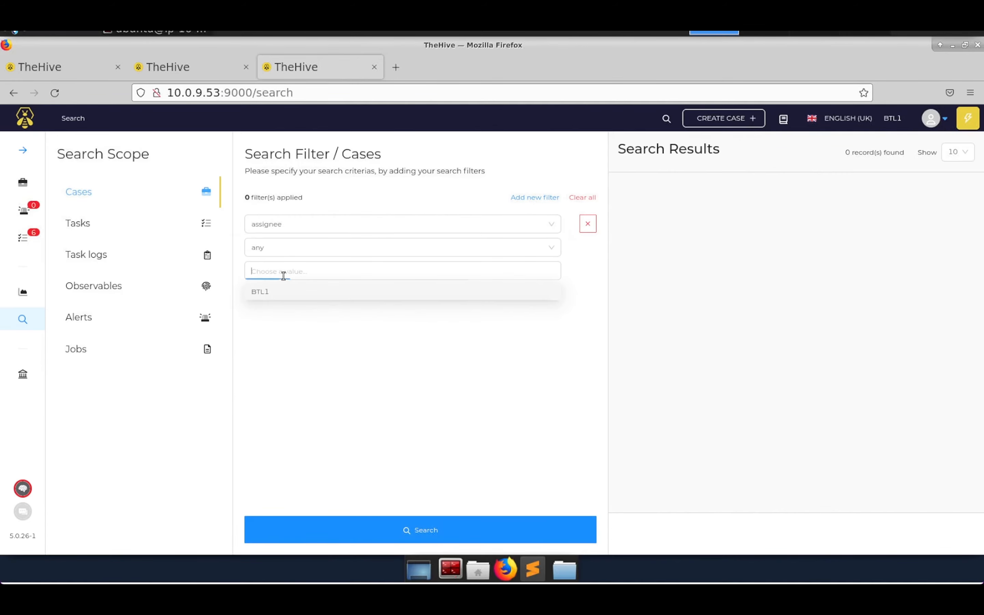
{"action": "left_click", "coordinate": [281, 293]}
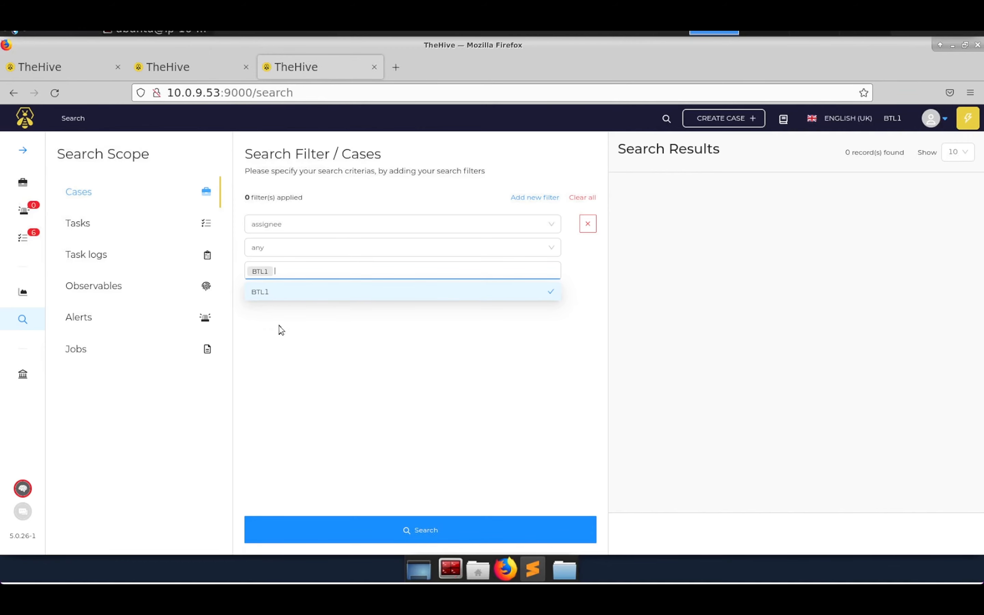
{"action": "left_click", "coordinate": [417, 530]}
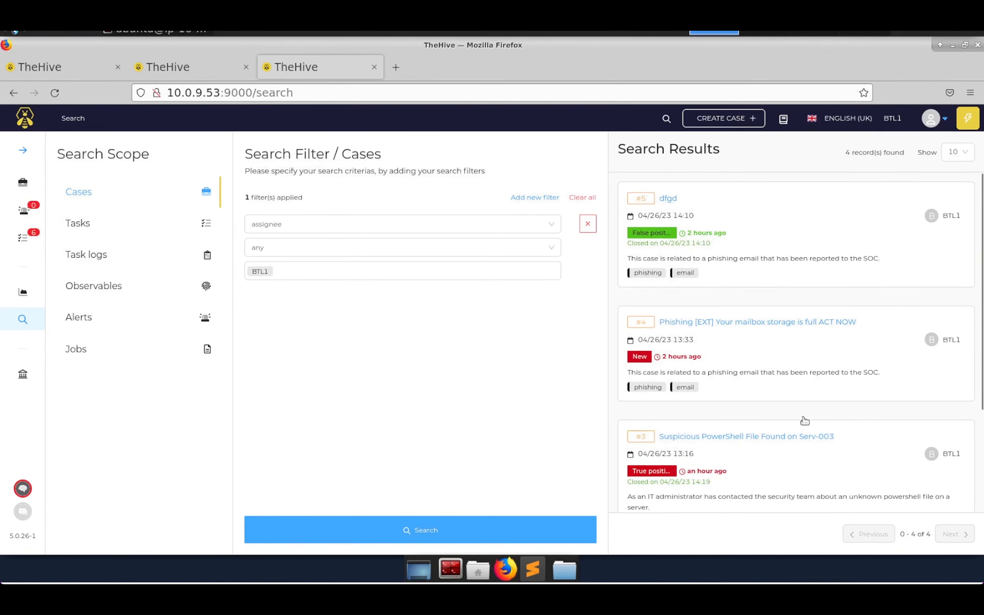
Step: Look through the case results, open the "Your mailbox storage is full ACT NOW" phishing case, and return to the search
{"action": "scroll", "coordinate": [731, 243], "scroll_direction": "down", "scroll_amount": 3}
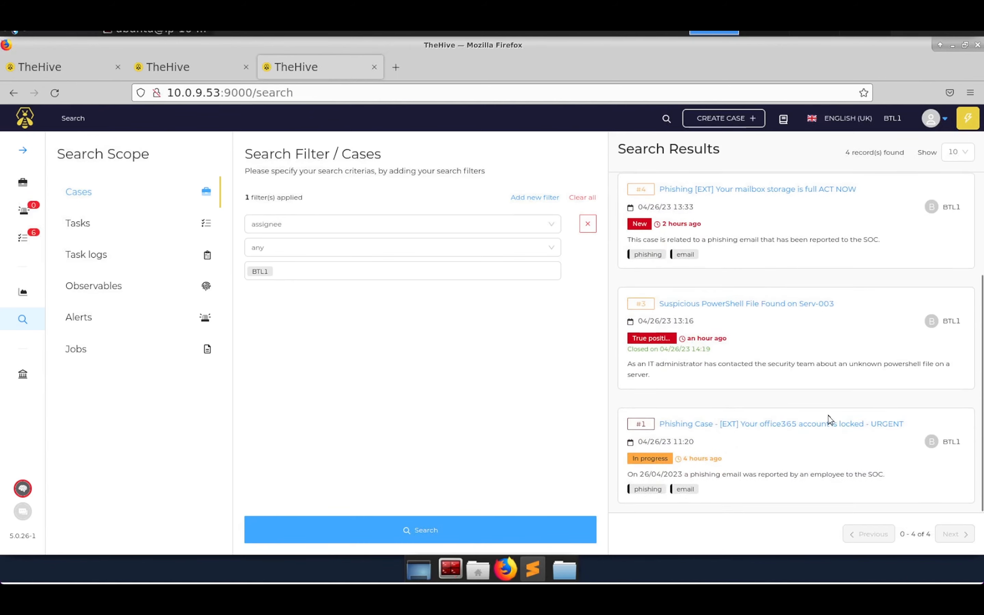
{"action": "scroll", "coordinate": [830, 421], "scroll_direction": "up", "scroll_amount": 3}
{"action": "left_click", "coordinate": [763, 383]}
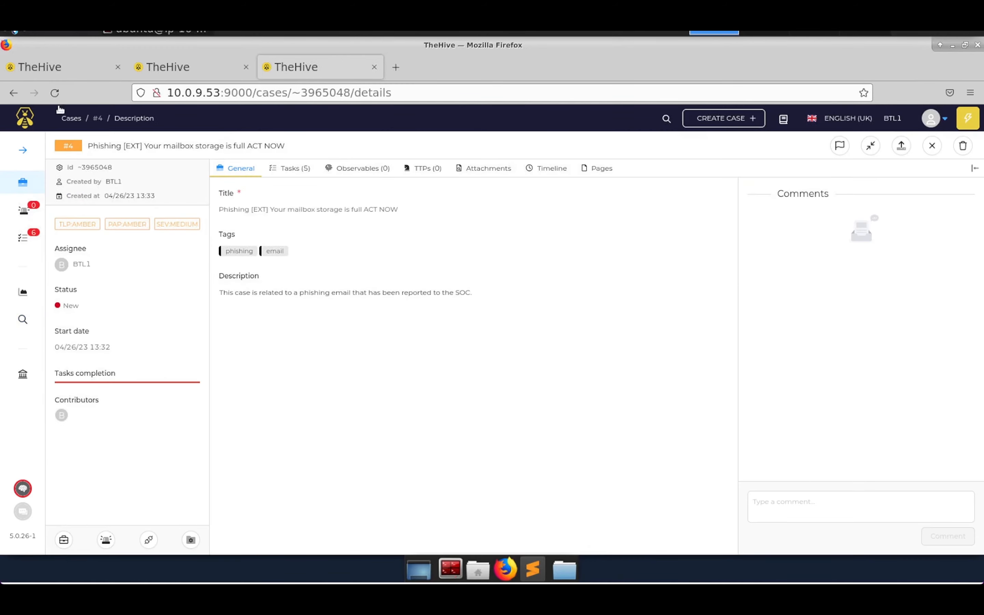
{"action": "left_click", "coordinate": [14, 92]}
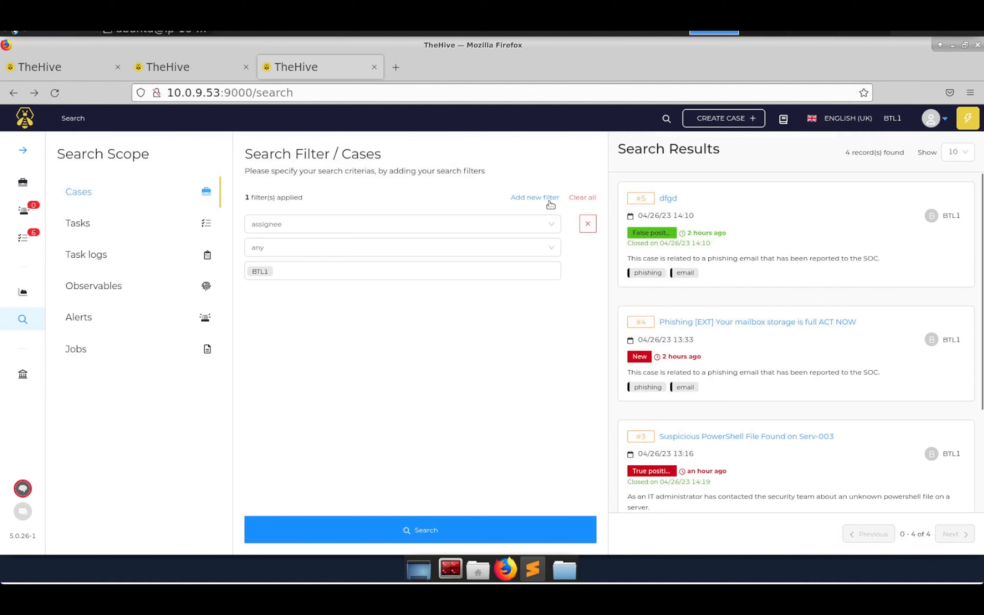
Step: Replace the assignee filter with a status filter matching any of TruePositive and search the cases
{"action": "left_click", "coordinate": [581, 197]}
{"action": "left_click", "coordinate": [525, 198]}
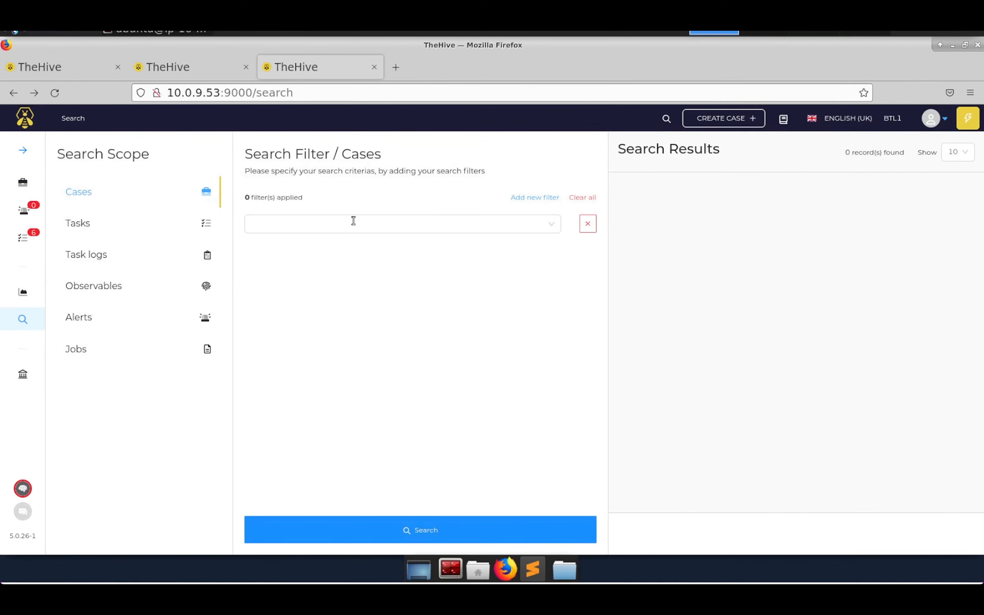
{"action": "left_click", "coordinate": [353, 220]}
{"action": "scroll", "coordinate": [314, 280], "scroll_direction": "down", "scroll_amount": 6}
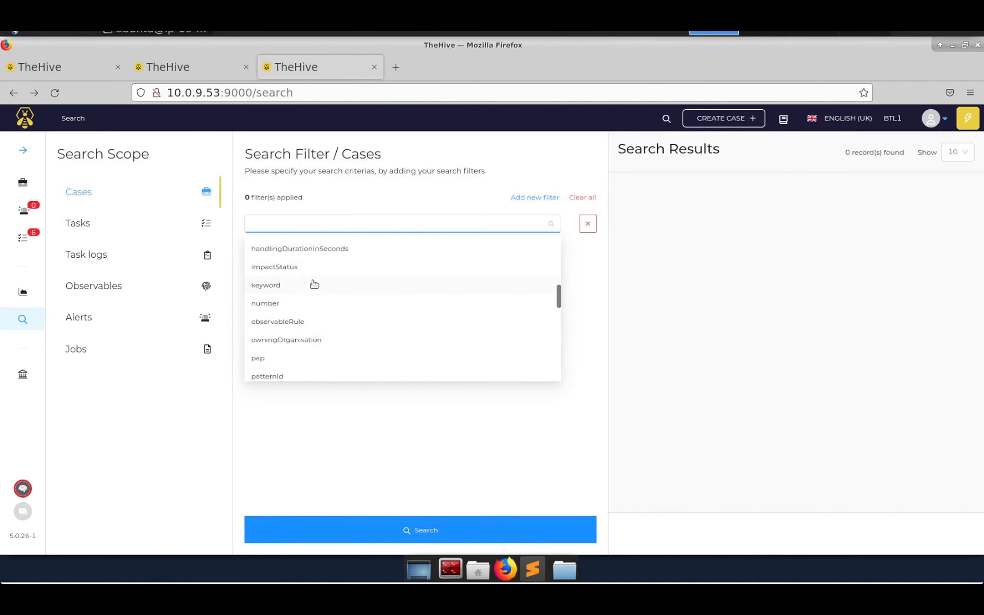
{"action": "scroll", "coordinate": [280, 341], "scroll_direction": "down", "scroll_amount": 3}
{"action": "scroll", "coordinate": [279, 340], "scroll_direction": "down", "scroll_amount": 5}
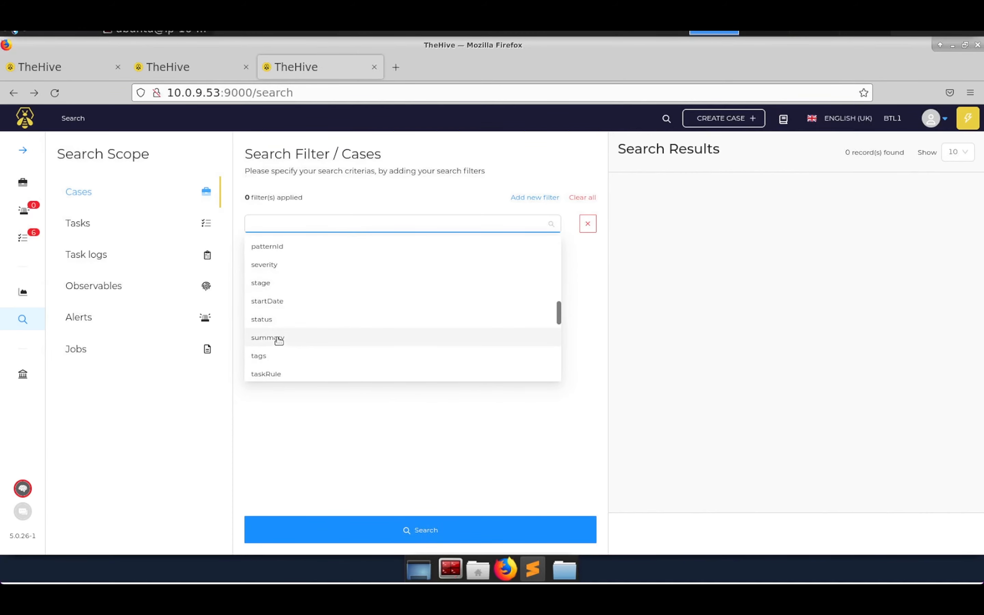
{"action": "left_click", "coordinate": [276, 321]}
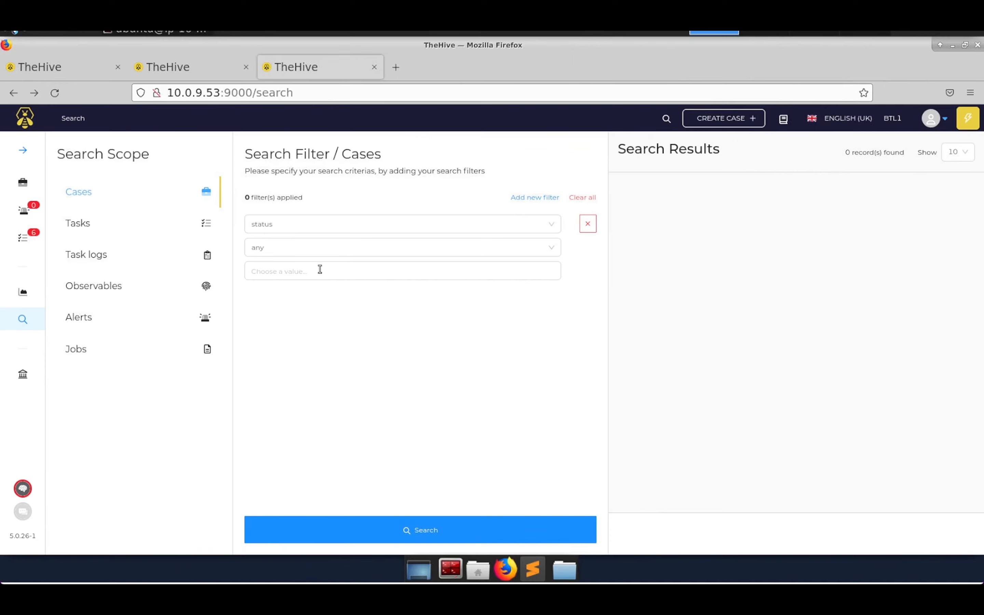
{"action": "left_click", "coordinate": [320, 269]}
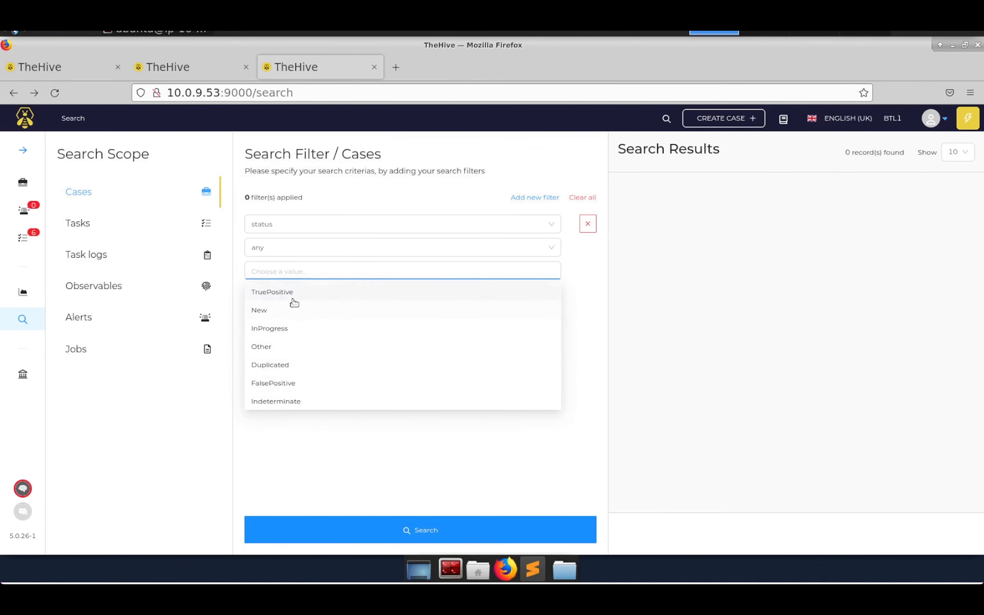
{"action": "left_click", "coordinate": [293, 301]}
{"action": "left_click", "coordinate": [401, 467]}
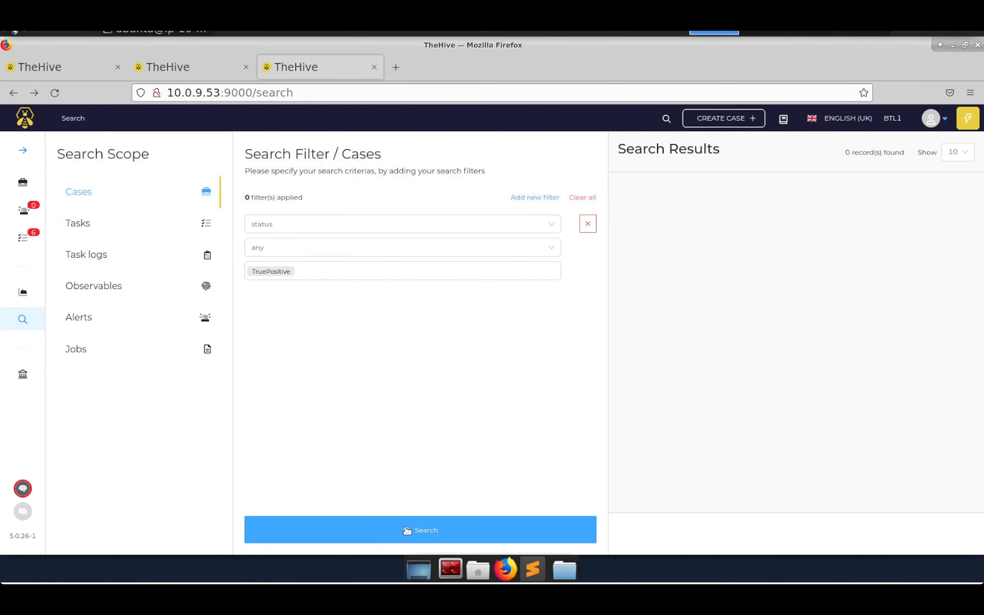
{"action": "left_click", "coordinate": [435, 530]}
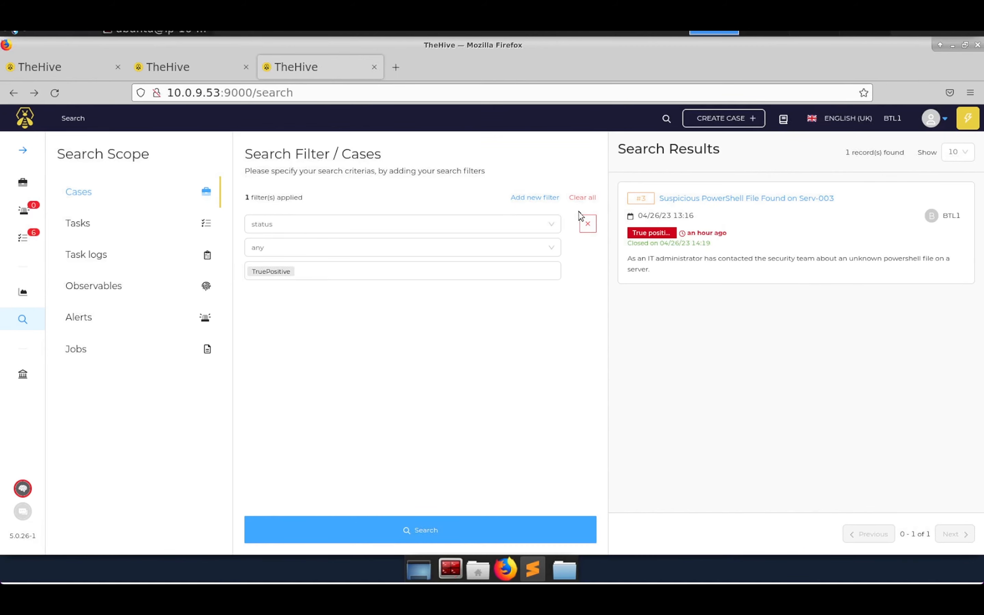
Step: Clear the case filter and search the Tasks scope for status matching any of Waiting
{"action": "left_click", "coordinate": [581, 198]}
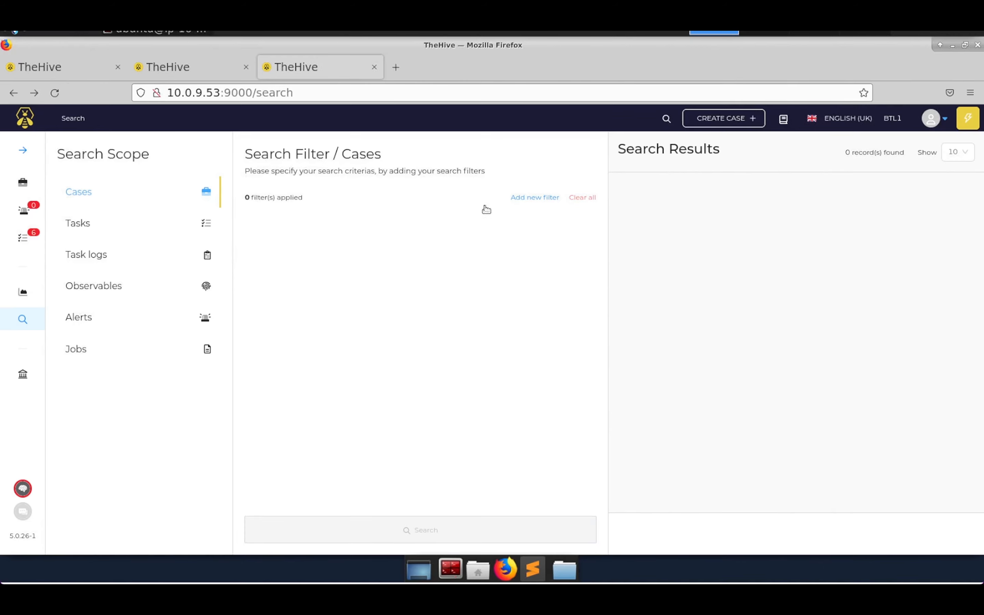
{"action": "left_click", "coordinate": [167, 231]}
{"action": "left_click", "coordinate": [517, 198]}
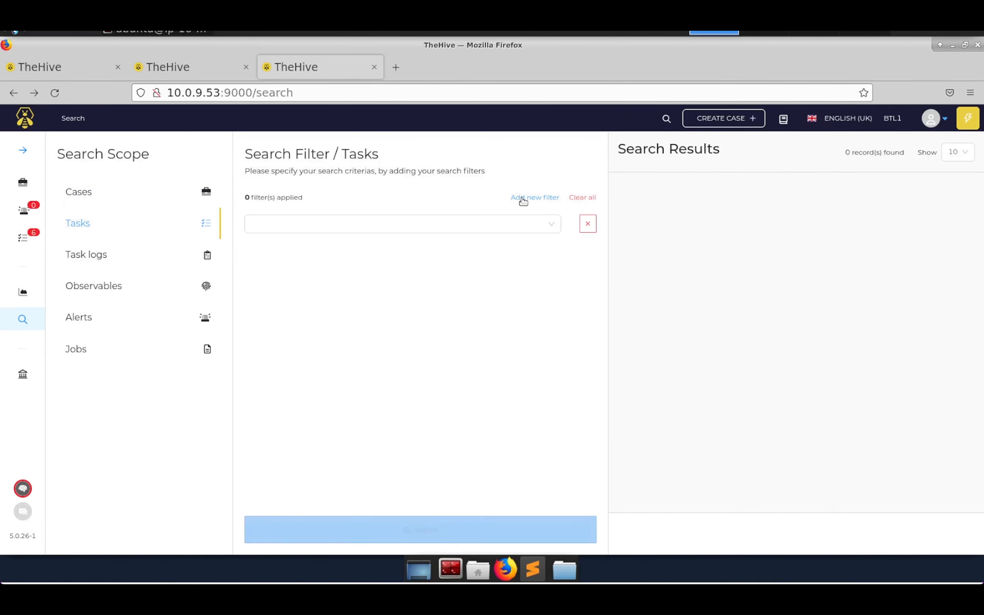
{"action": "left_click", "coordinate": [416, 220]}
{"action": "scroll", "coordinate": [295, 289], "scroll_direction": "down", "scroll_amount": 5}
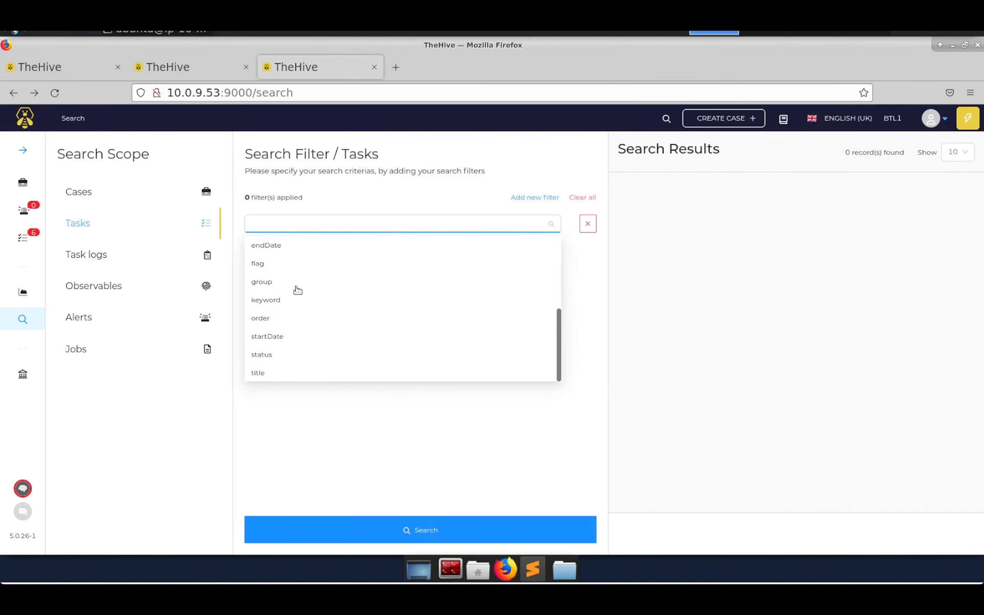
{"action": "left_click", "coordinate": [277, 355]}
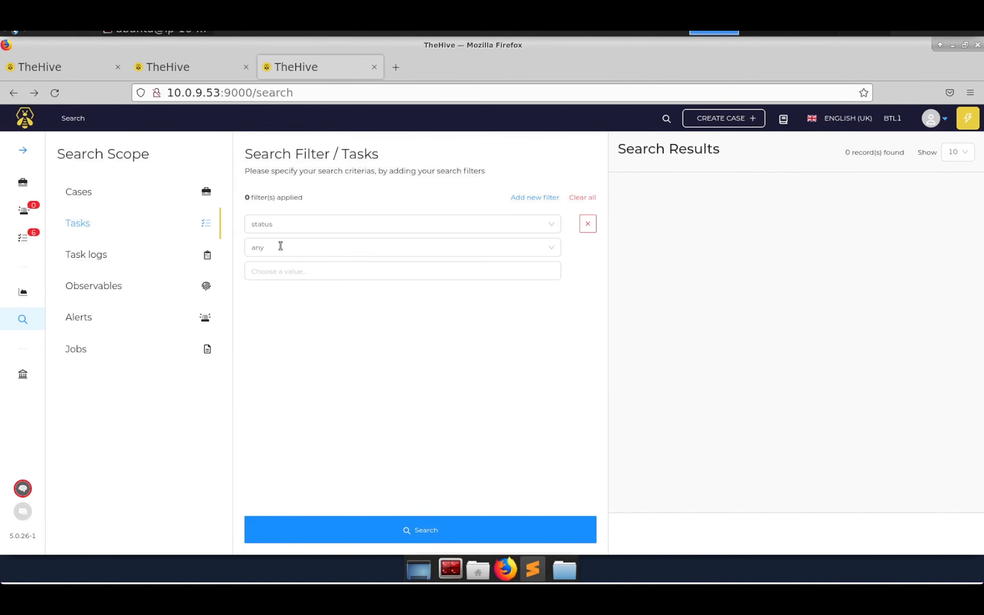
{"action": "left_click", "coordinate": [289, 273]}
{"action": "left_click", "coordinate": [287, 299]}
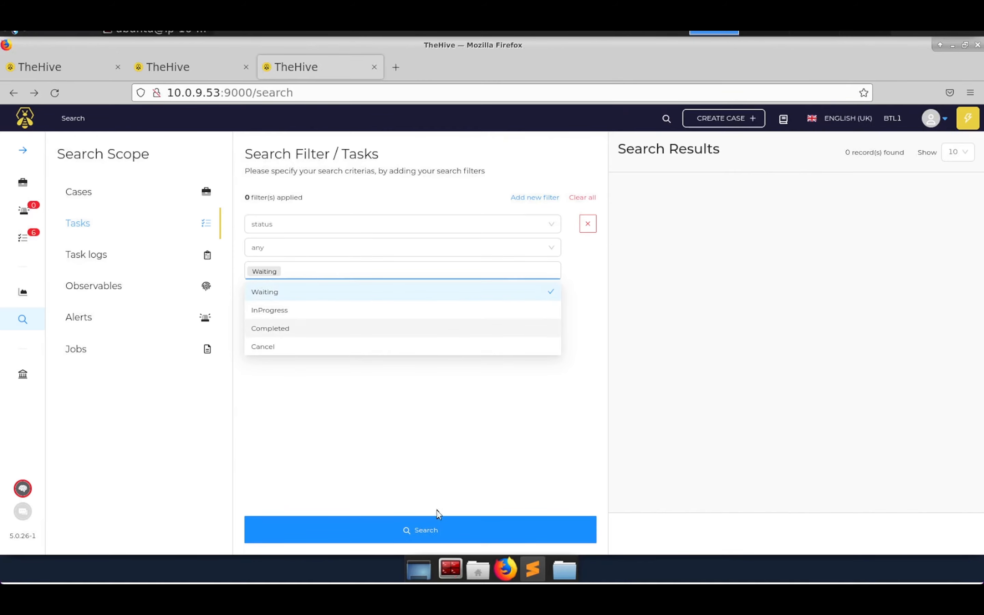
{"action": "left_click", "coordinate": [451, 531]}
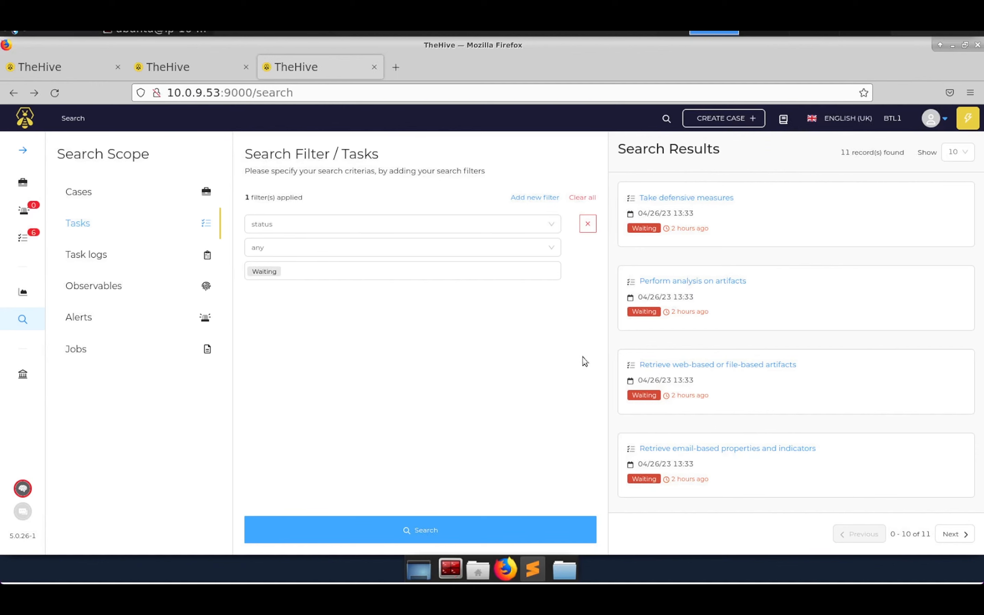
Step: Review the record count and the list of waiting tasks in the search results
{"action": "left_click_drag", "start_coordinate": [839, 155], "coordinate": [904, 154]}
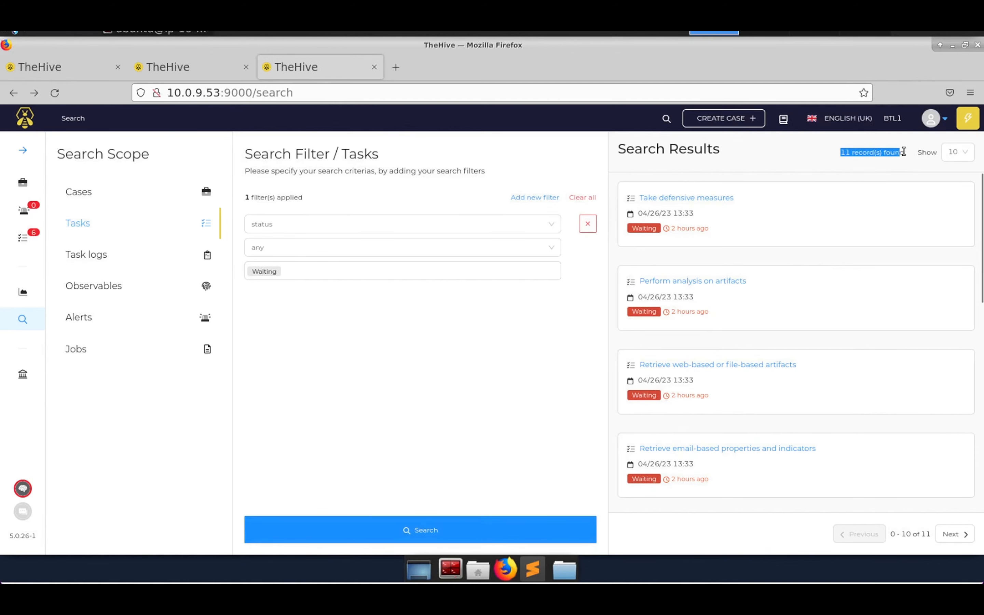
{"action": "left_click", "coordinate": [796, 167]}
{"action": "scroll", "coordinate": [789, 321], "scroll_direction": "down", "scroll_amount": 3}
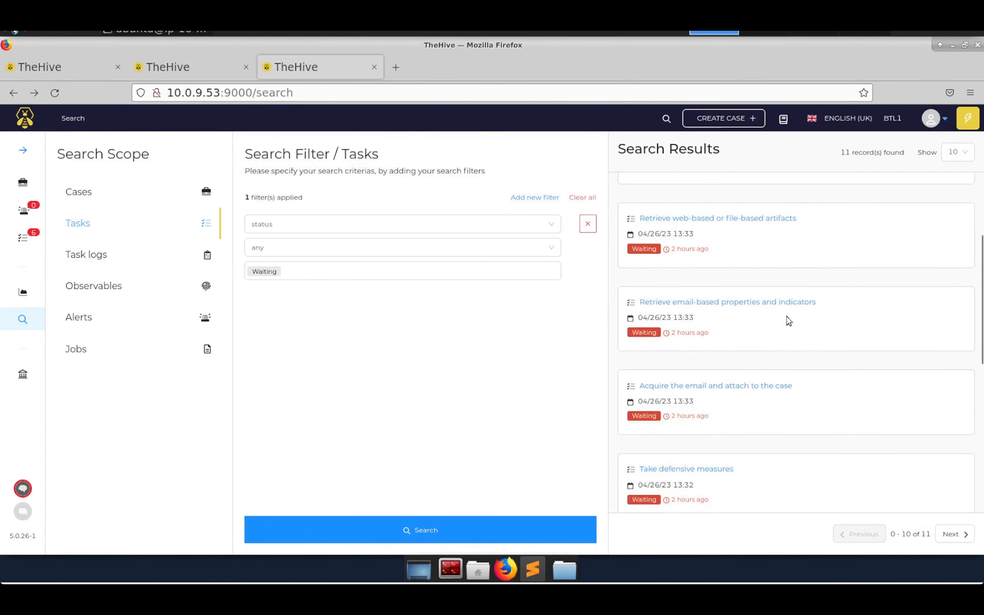
Step: Clear the task filter, switch the search scope to Observables, and add a filter on the dataType field
{"action": "left_click", "coordinate": [581, 198]}
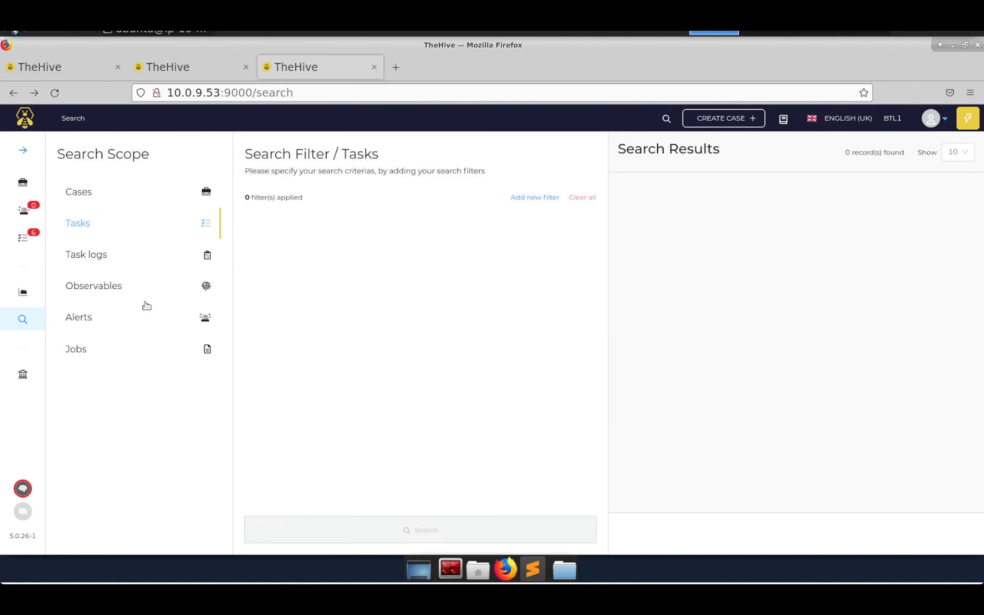
{"action": "left_click", "coordinate": [120, 288]}
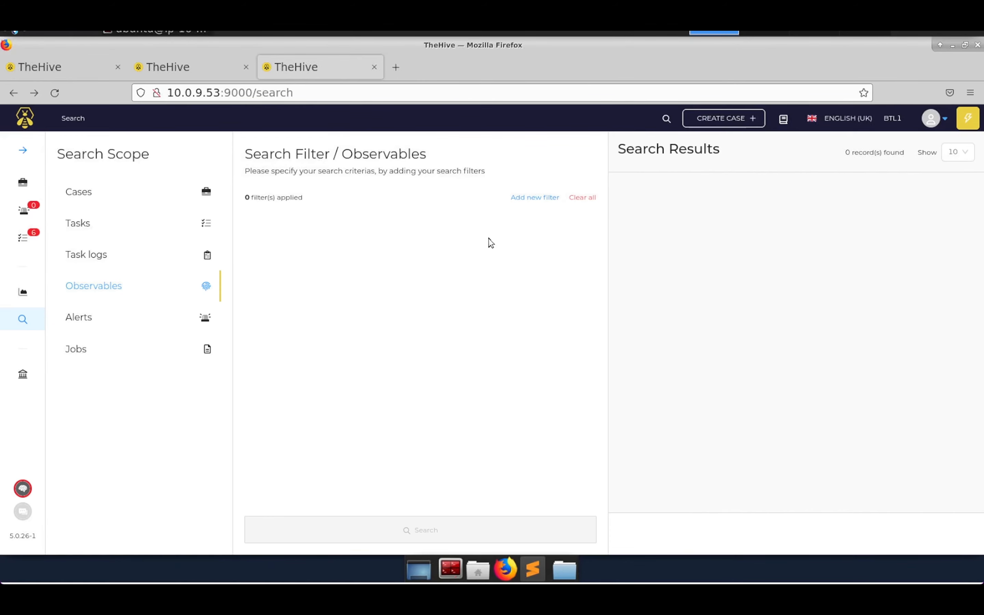
{"action": "left_click", "coordinate": [531, 198]}
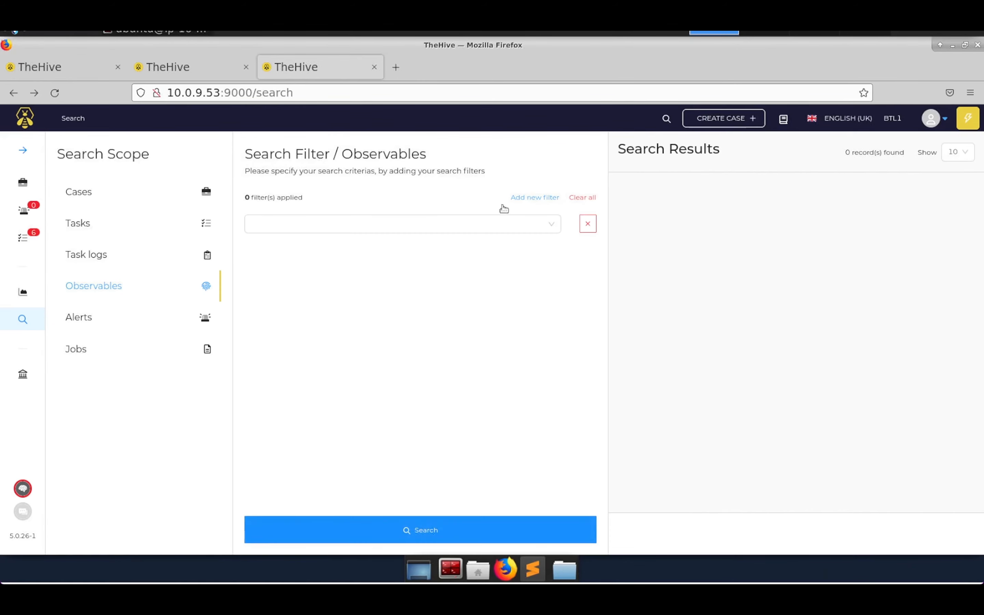
{"action": "left_click", "coordinate": [434, 226]}
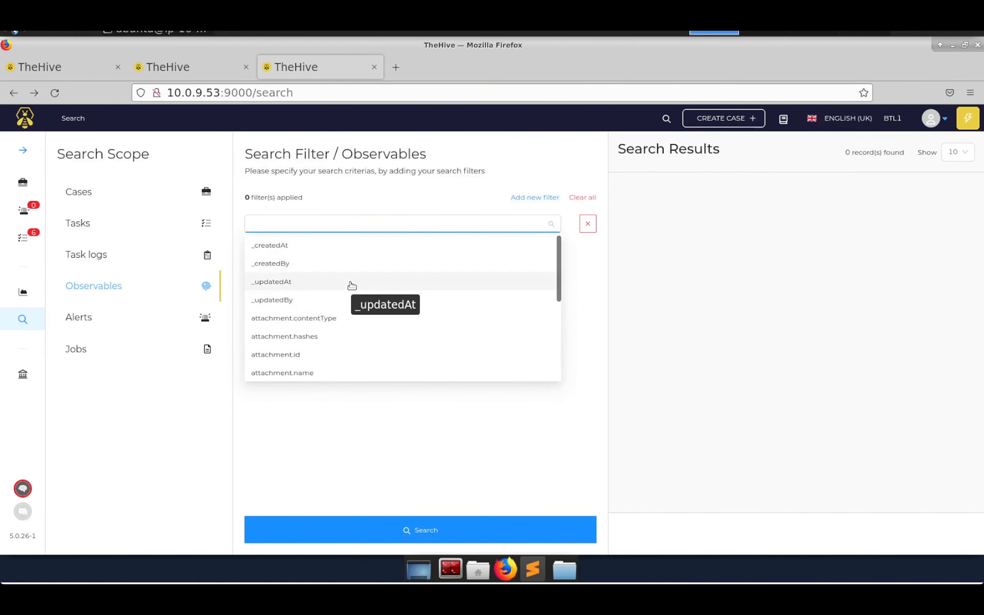
{"action": "scroll", "coordinate": [352, 285], "scroll_direction": "down", "scroll_amount": 2}
{"action": "scroll", "coordinate": [305, 345], "scroll_direction": "down", "scroll_amount": 2}
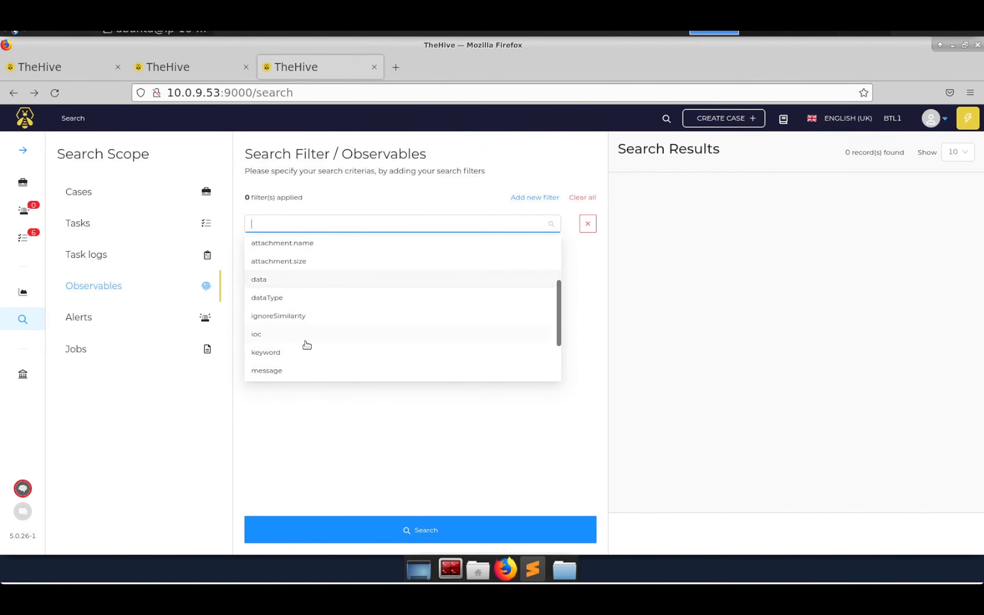
{"action": "scroll", "coordinate": [299, 304], "scroll_direction": "down", "scroll_amount": 4}
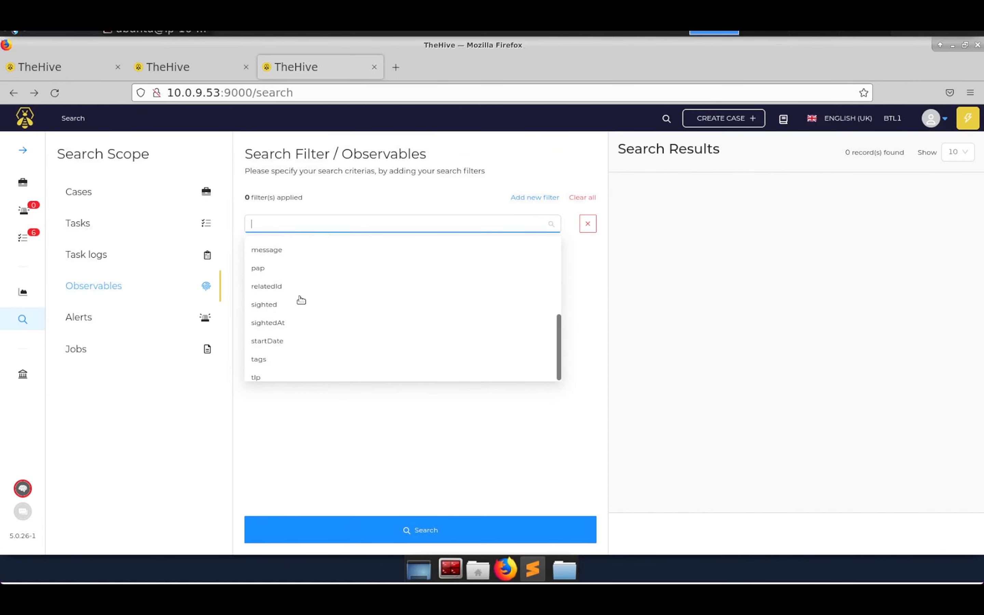
{"action": "scroll", "coordinate": [301, 300], "scroll_direction": "down", "scroll_amount": 1}
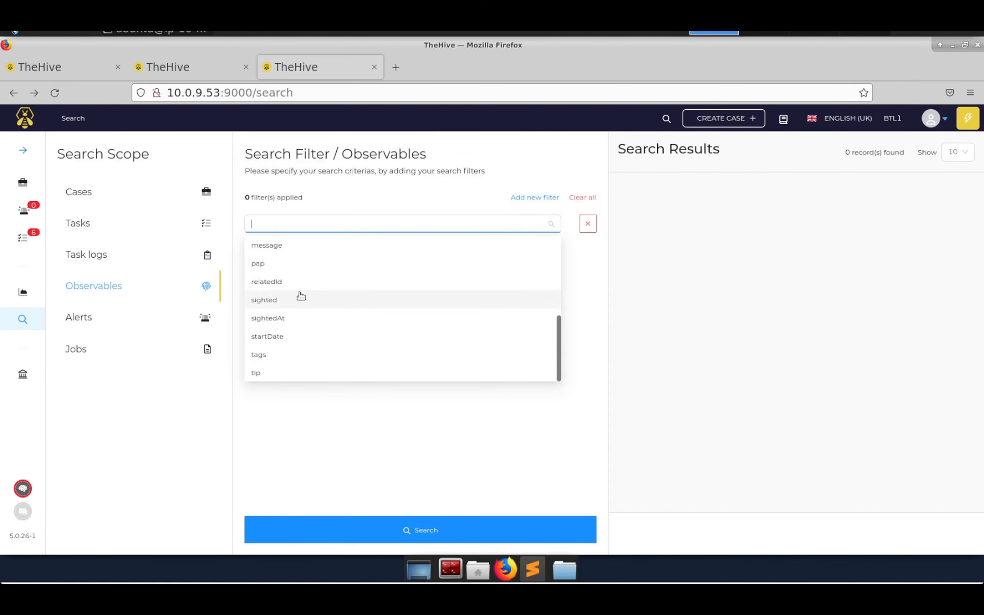
{"action": "scroll", "coordinate": [303, 331], "scroll_direction": "up", "scroll_amount": 2}
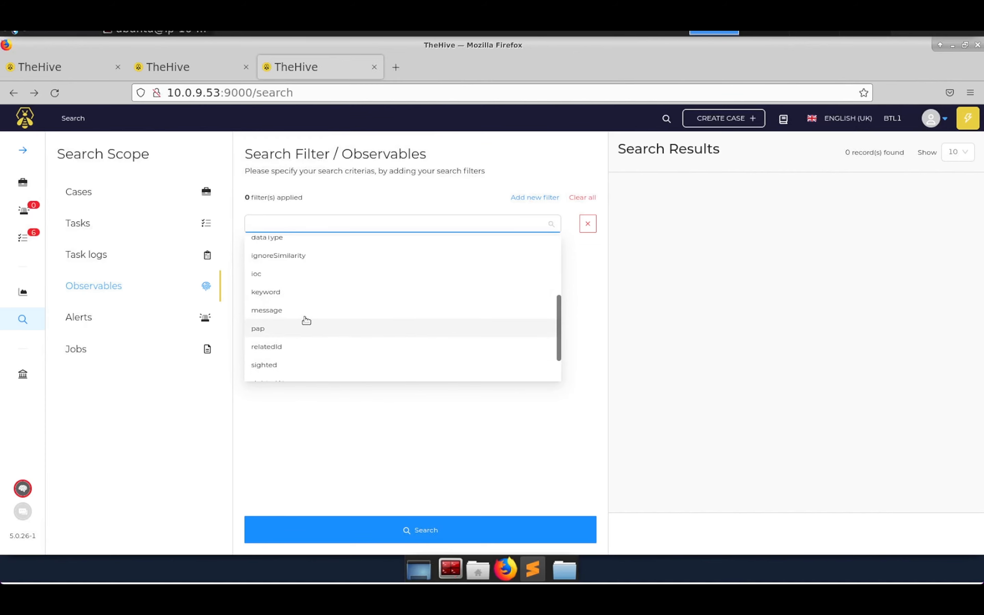
{"action": "scroll", "coordinate": [305, 321], "scroll_direction": "up", "scroll_amount": 2}
{"action": "scroll", "coordinate": [306, 315], "scroll_direction": "up", "scroll_amount": 2}
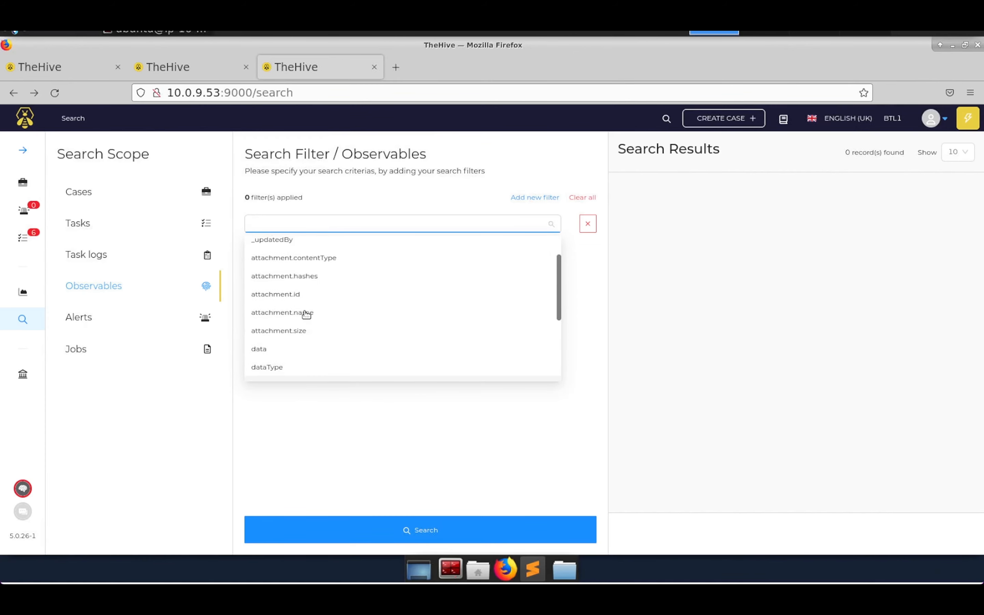
{"action": "left_click", "coordinate": [285, 371]}
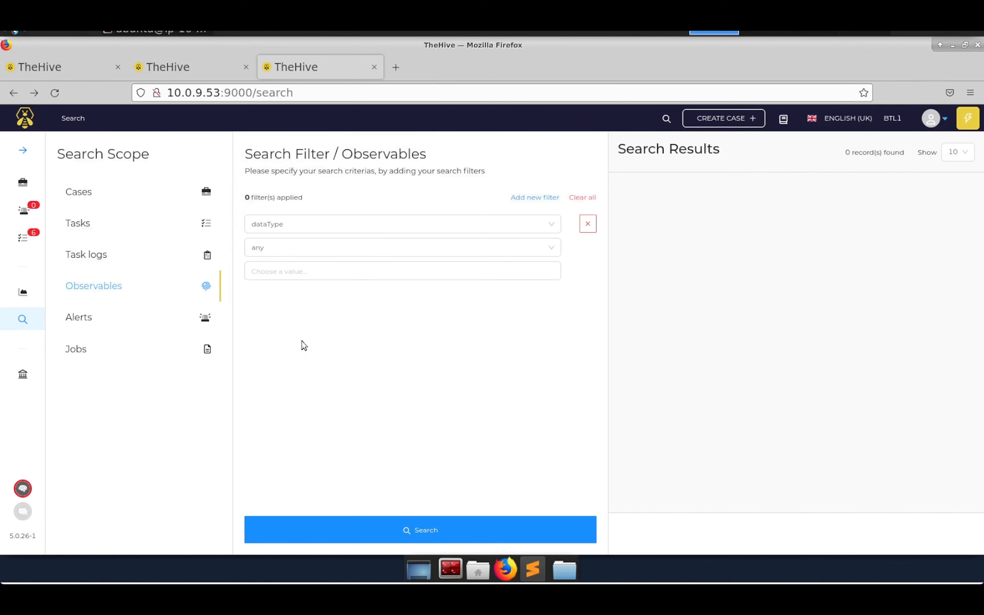
Step: Search the observables for data type any of mail-subject, then view the resulting observable's details and return to the search
{"action": "left_click", "coordinate": [289, 275]}
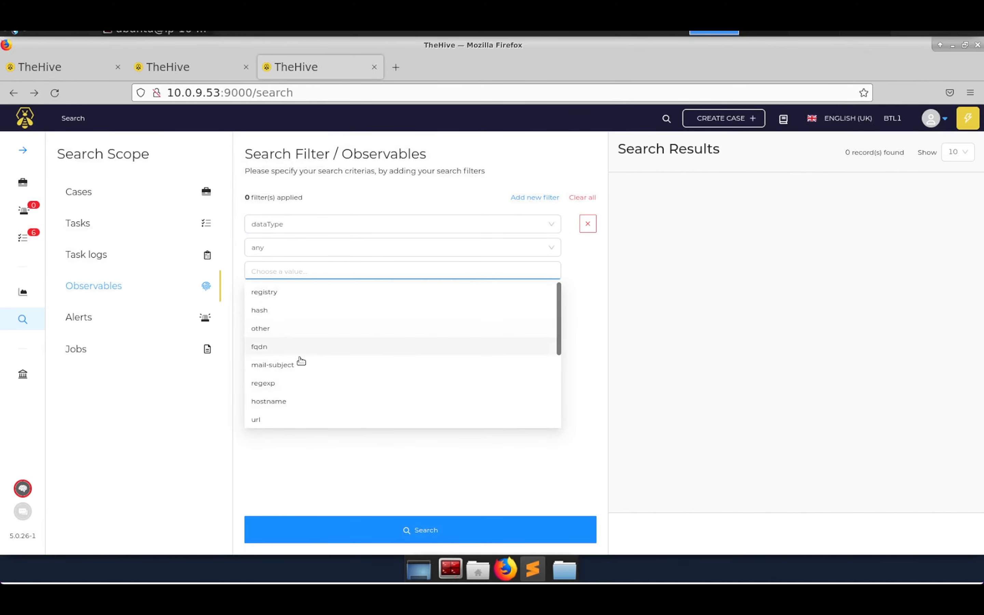
{"action": "scroll", "coordinate": [294, 351], "scroll_direction": "down", "scroll_amount": 3}
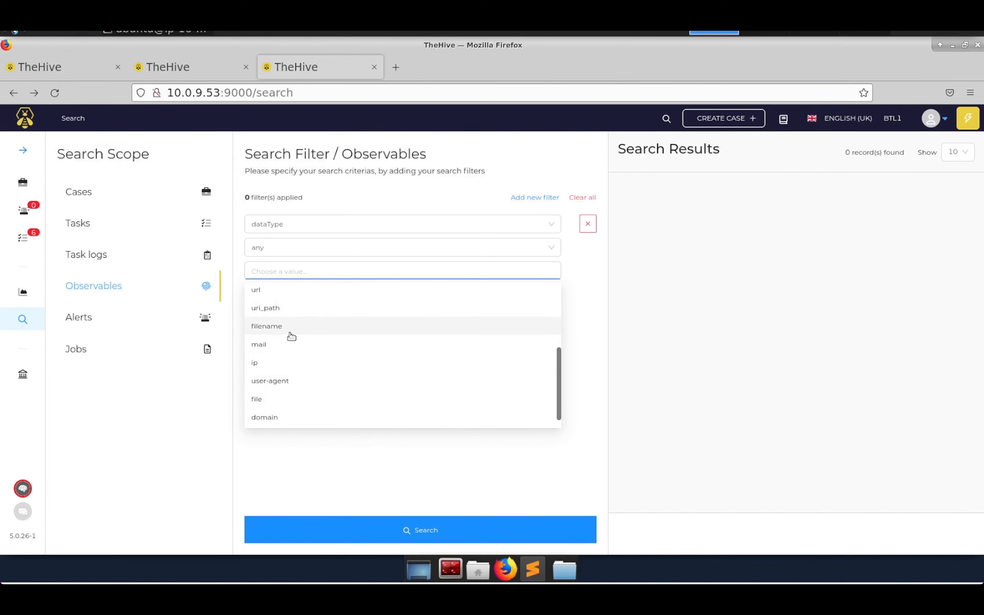
{"action": "scroll", "coordinate": [291, 335], "scroll_direction": "down", "scroll_amount": 1}
{"action": "scroll", "coordinate": [289, 336], "scroll_direction": "up", "scroll_amount": 5}
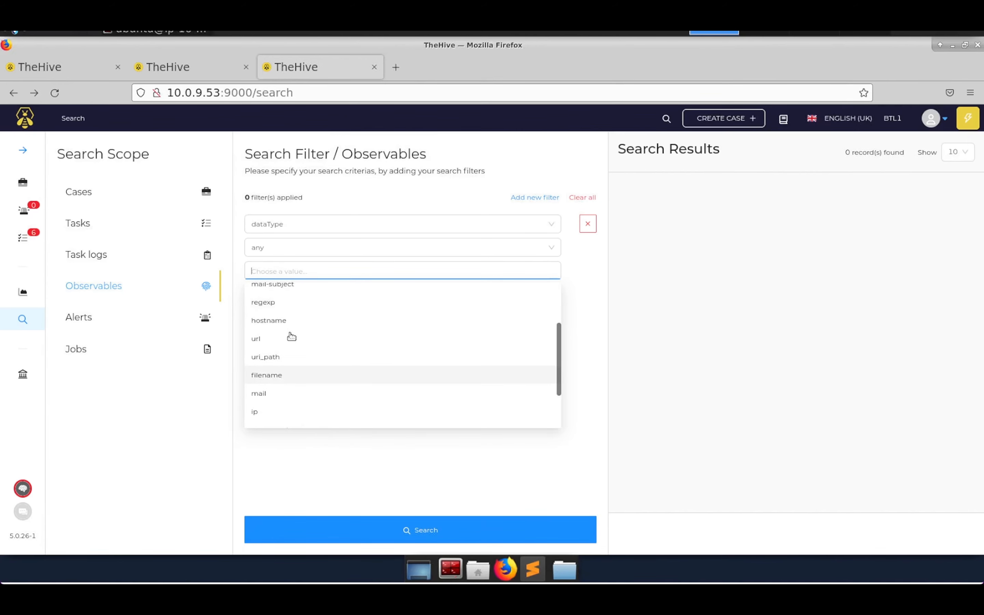
{"action": "left_click", "coordinate": [305, 351]}
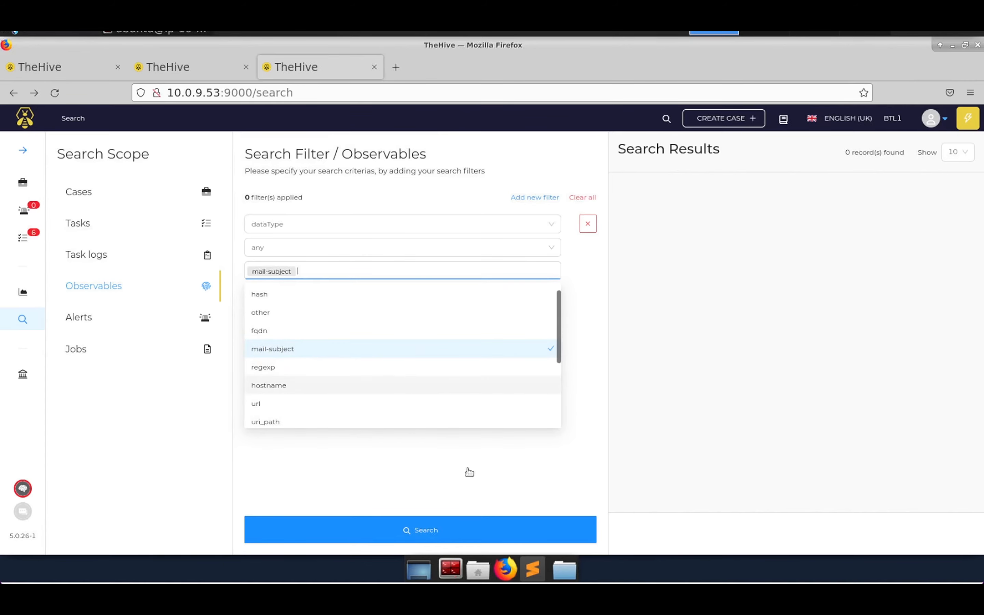
{"action": "left_click", "coordinate": [424, 532]}
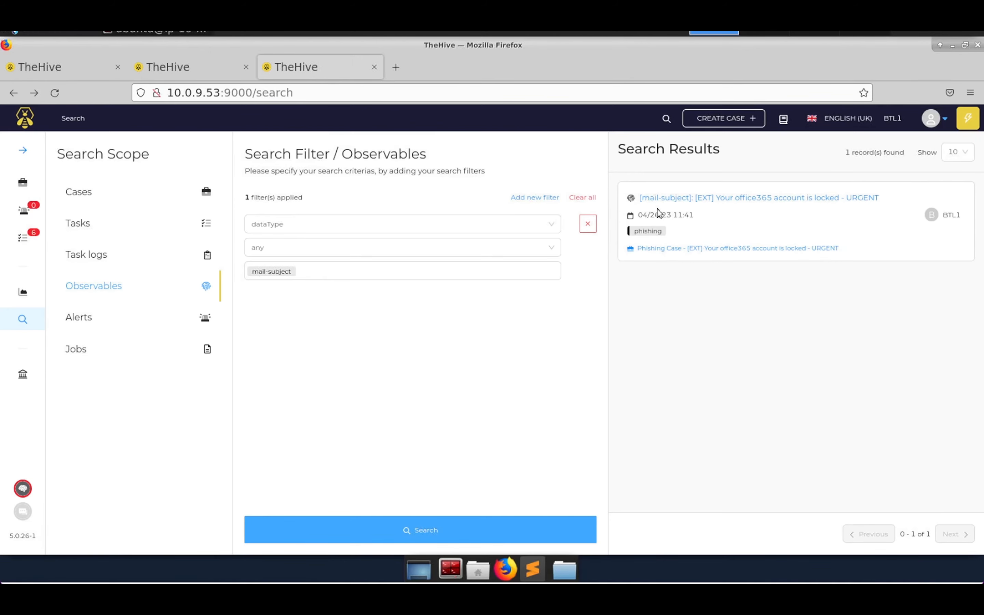
{"action": "left_click", "coordinate": [737, 201]}
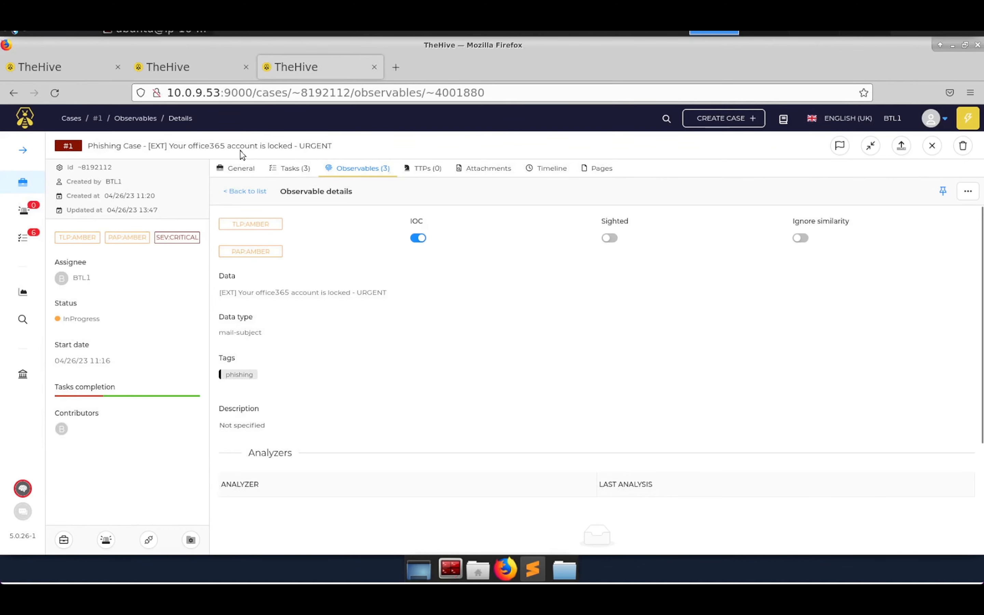
{"action": "left_click", "coordinate": [14, 92]}
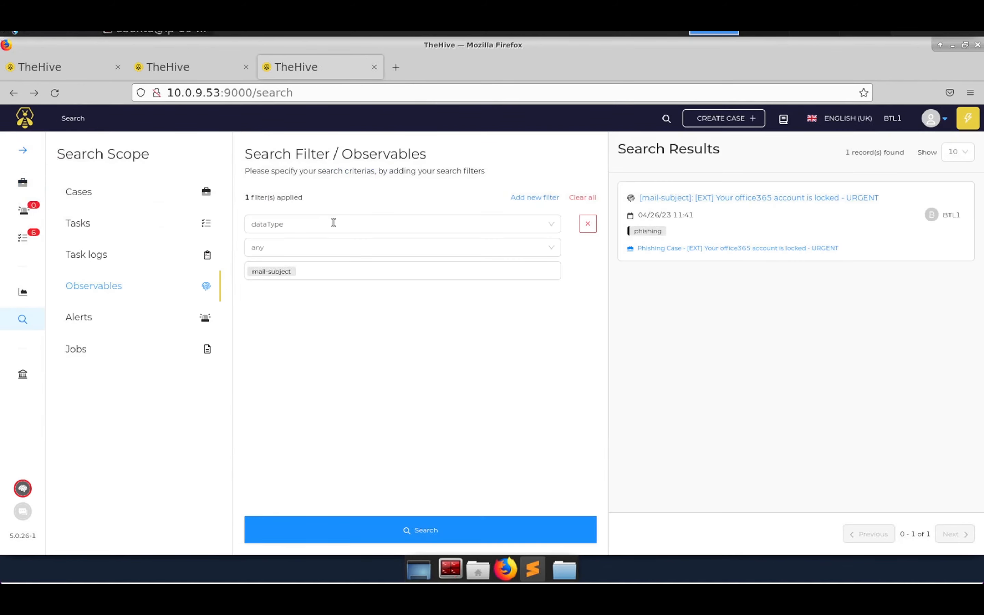
Step: Replace the mail-subject value with hash, search the observables, and examine the description of the hash result
{"action": "left_click", "coordinate": [312, 271]}
{"action": "key", "text": "BackSpace"}
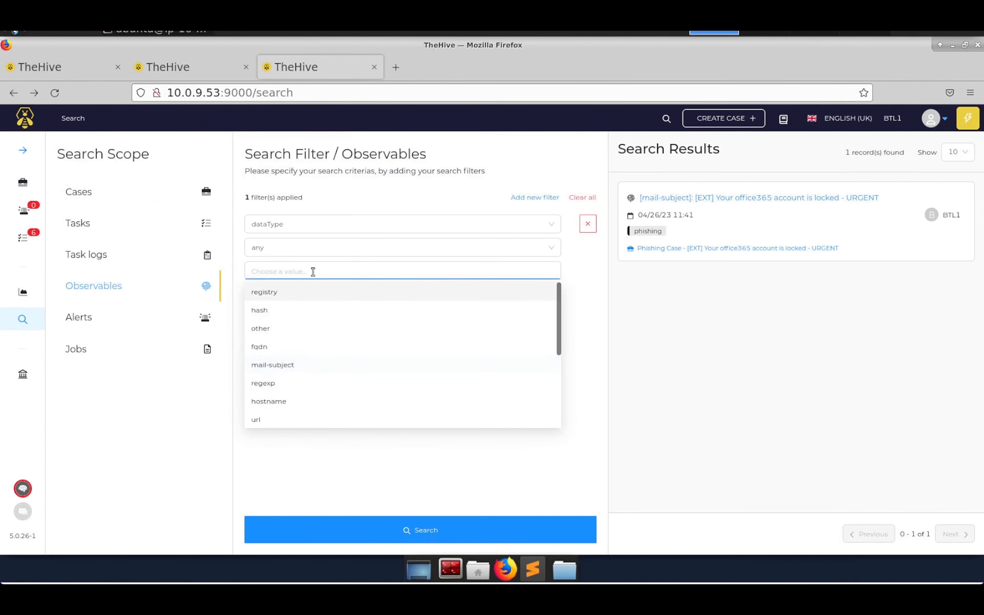
{"action": "left_click", "coordinate": [313, 271]}
{"action": "left_click", "coordinate": [269, 270]}
{"action": "scroll", "coordinate": [332, 330], "scroll_direction": "down", "scroll_amount": 2}
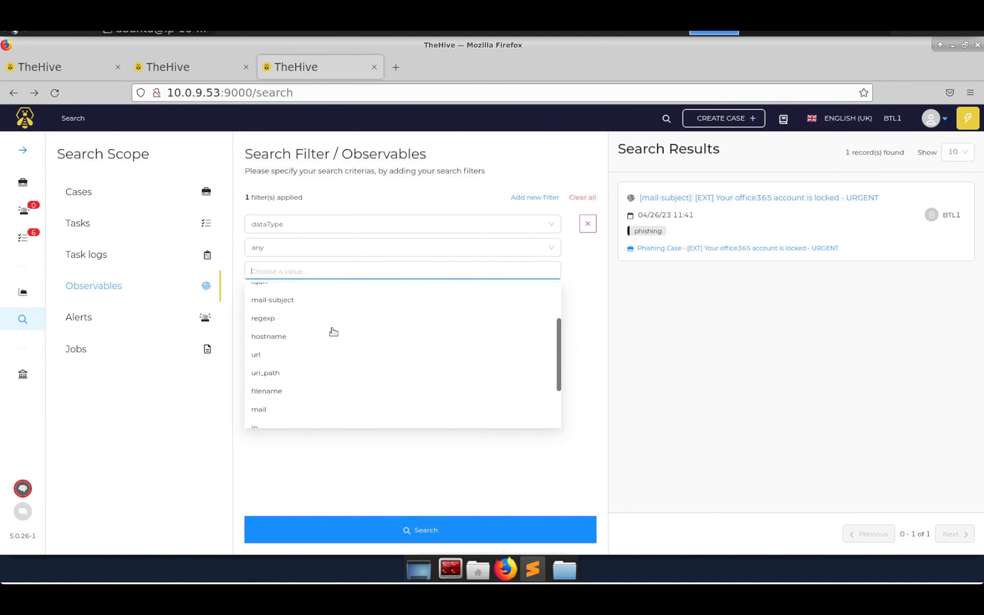
{"action": "scroll", "coordinate": [329, 331], "scroll_direction": "up", "scroll_amount": 1}
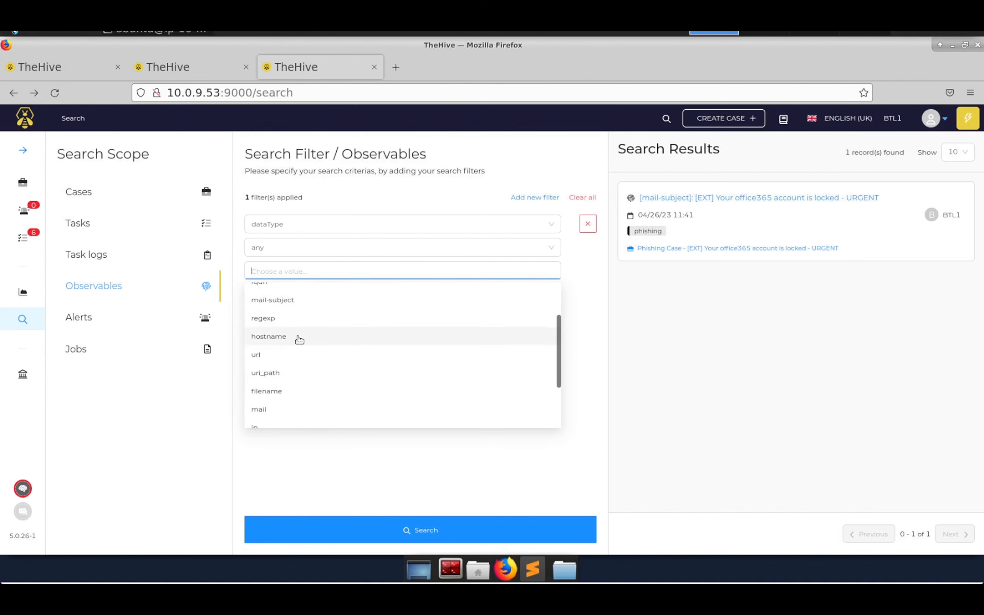
{"action": "scroll", "coordinate": [300, 340], "scroll_direction": "up", "scroll_amount": 1}
{"action": "scroll", "coordinate": [299, 340], "scroll_direction": "down", "scroll_amount": 2}
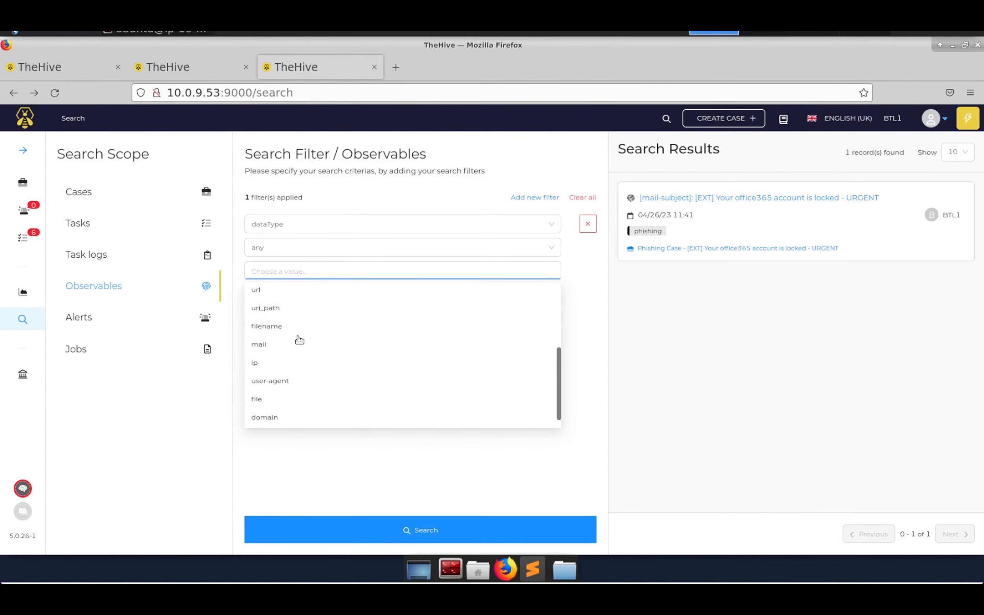
{"action": "scroll", "coordinate": [299, 340], "scroll_direction": "up", "scroll_amount": 3}
{"action": "left_click", "coordinate": [274, 309]}
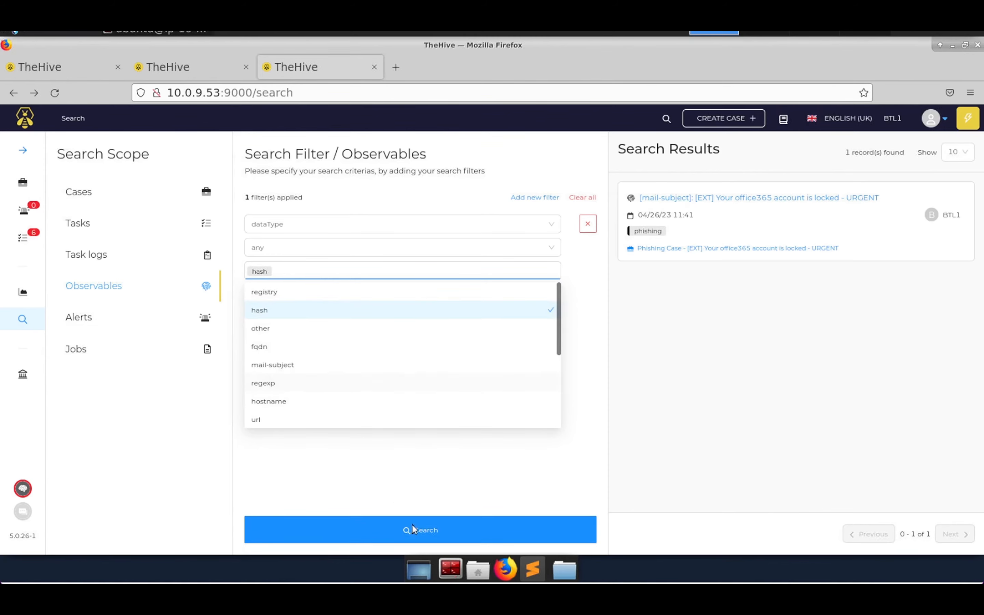
{"action": "left_click", "coordinate": [413, 529]}
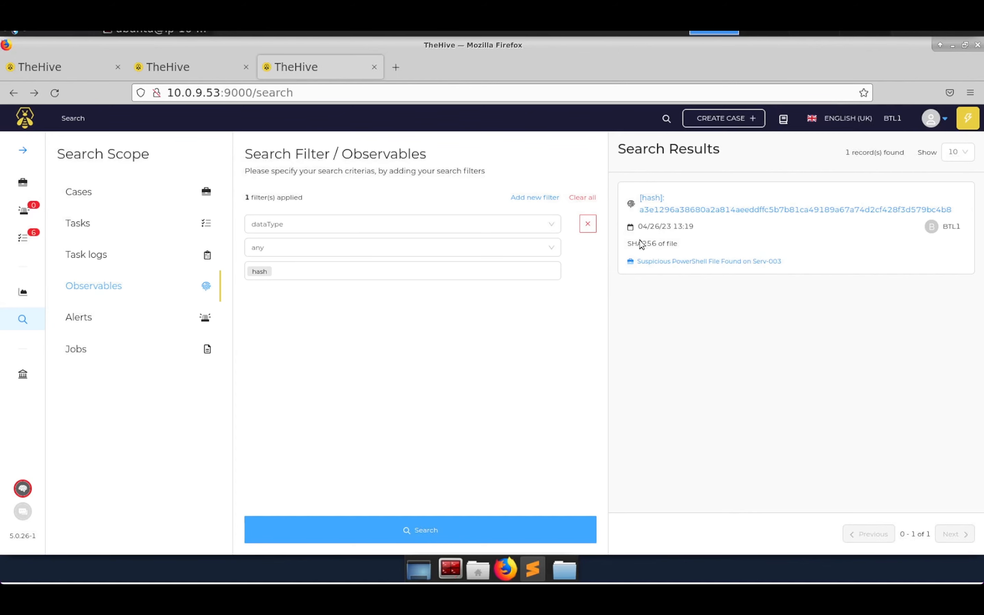
{"action": "left_click_drag", "start_coordinate": [633, 243], "coordinate": [680, 249]}
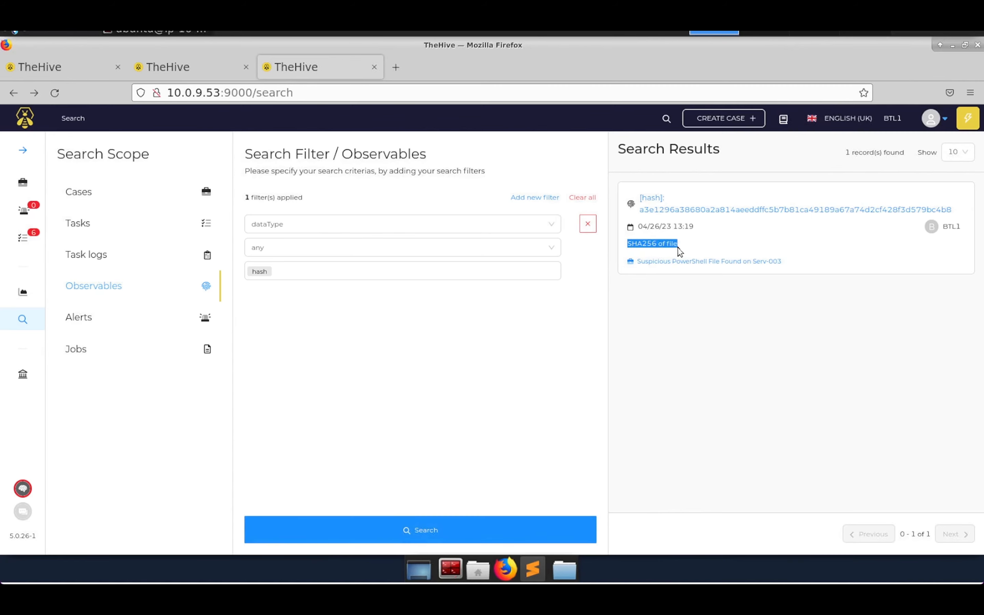
{"action": "left_click", "coordinate": [701, 253]}
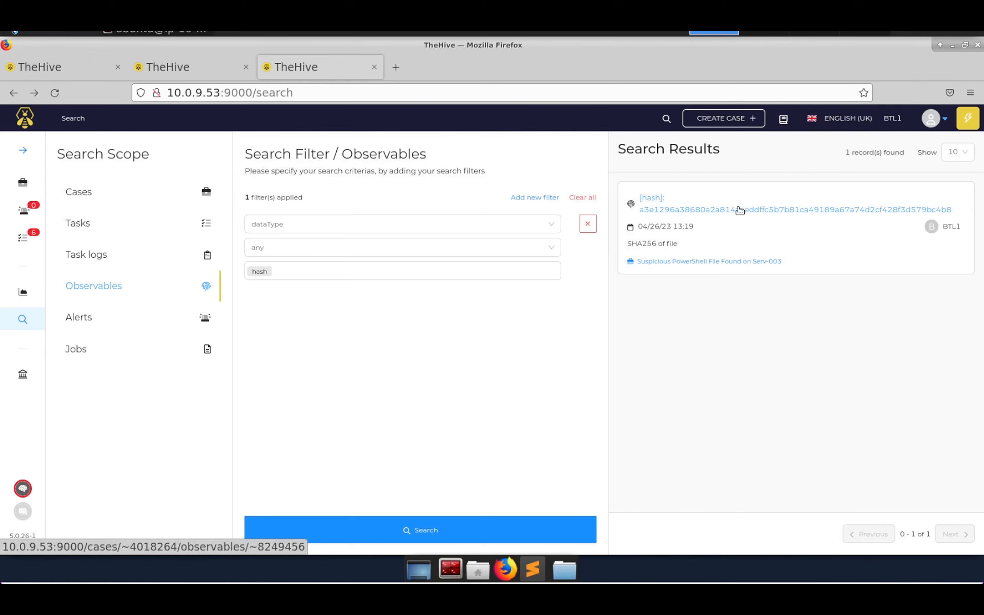
Step: Clear the observable filter, switch the search scope to Cases, and add an empty filter, browsing its available fields
{"action": "left_click", "coordinate": [583, 199]}
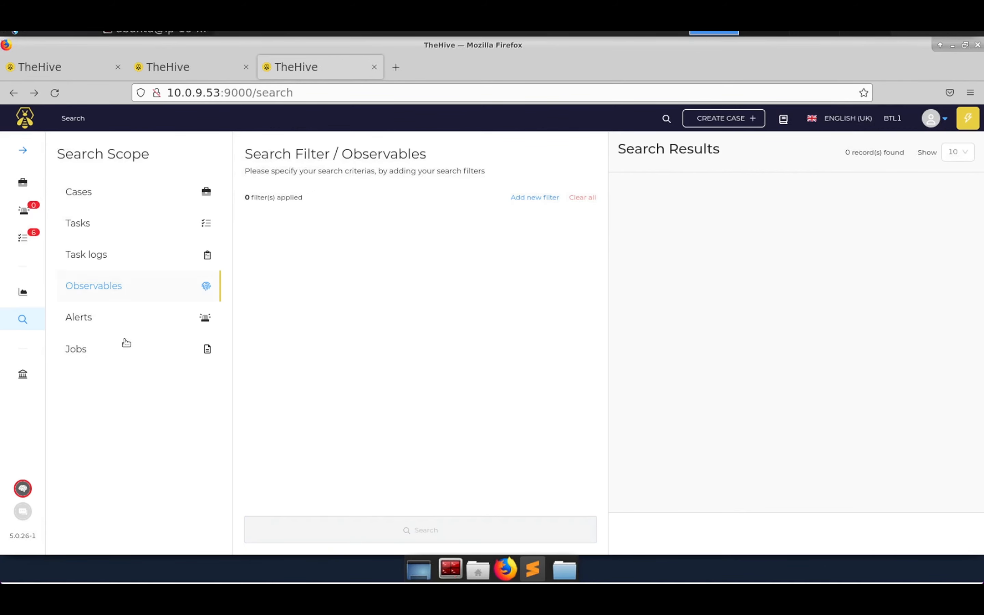
{"action": "left_click", "coordinate": [149, 192]}
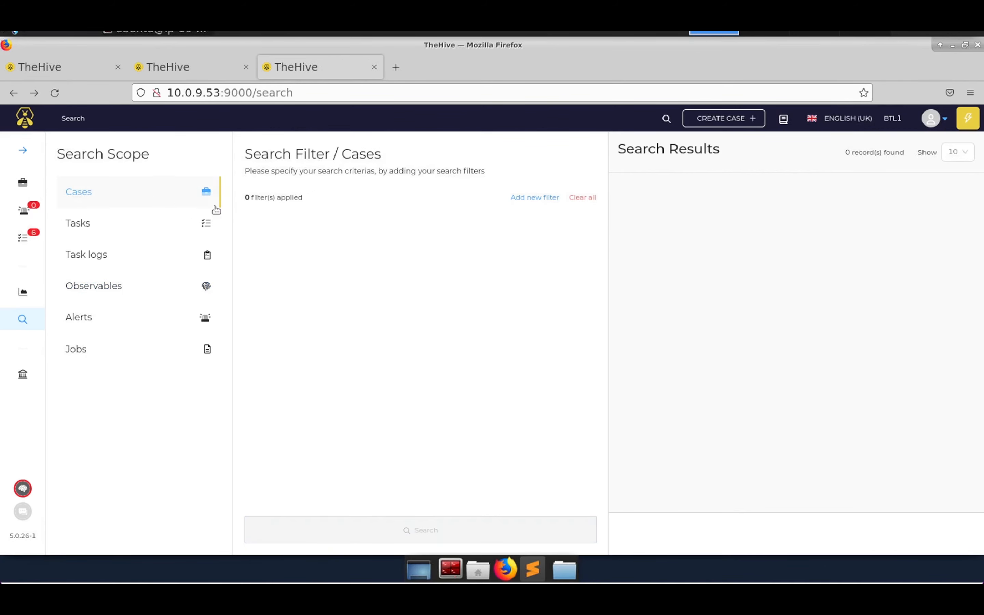
{"action": "left_click", "coordinate": [522, 198]}
{"action": "left_click", "coordinate": [444, 224]}
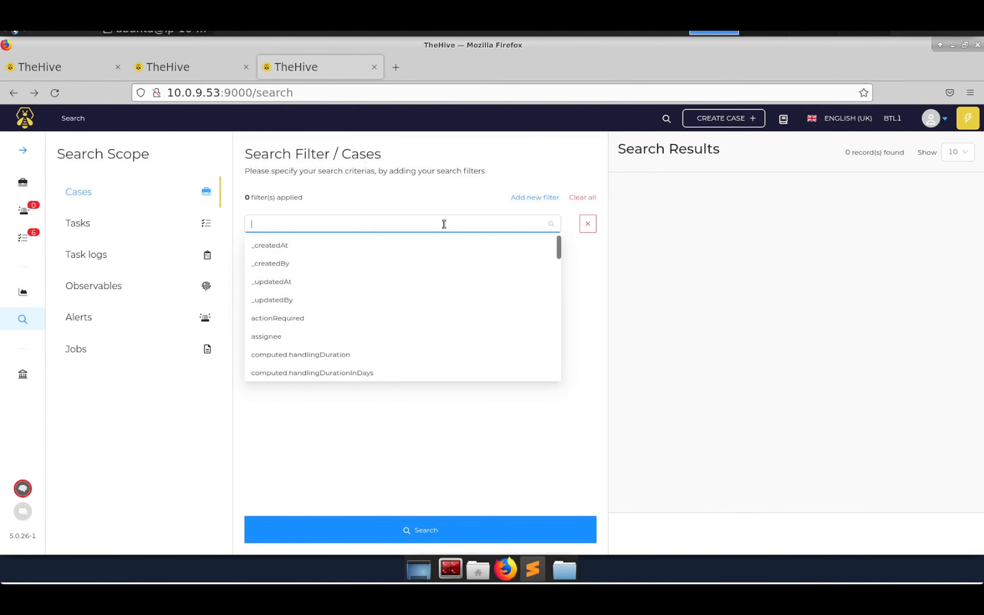
{"action": "scroll", "coordinate": [390, 292], "scroll_direction": "down", "scroll_amount": 3}
{"action": "left_click", "coordinate": [437, 399]}
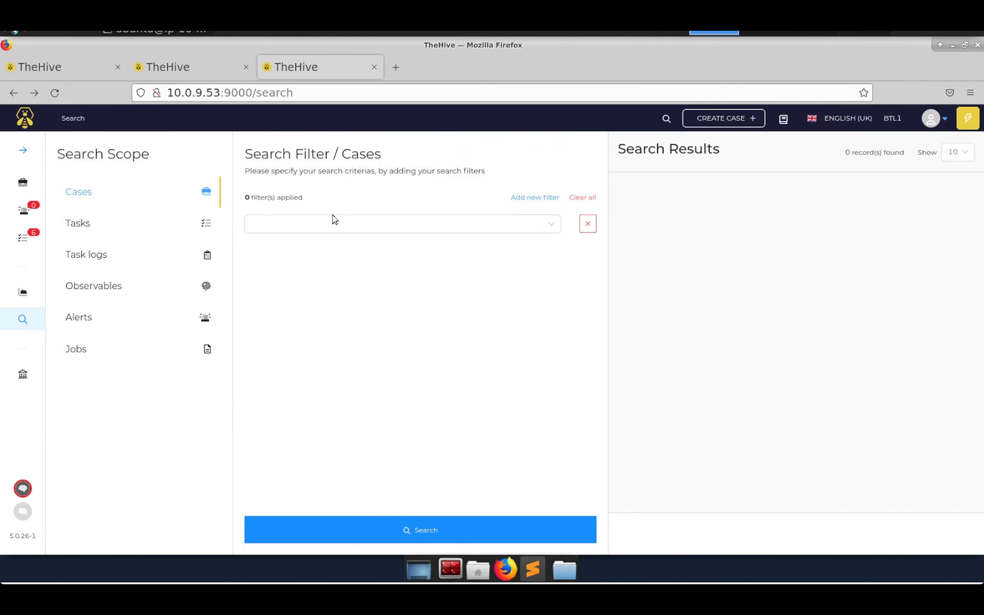